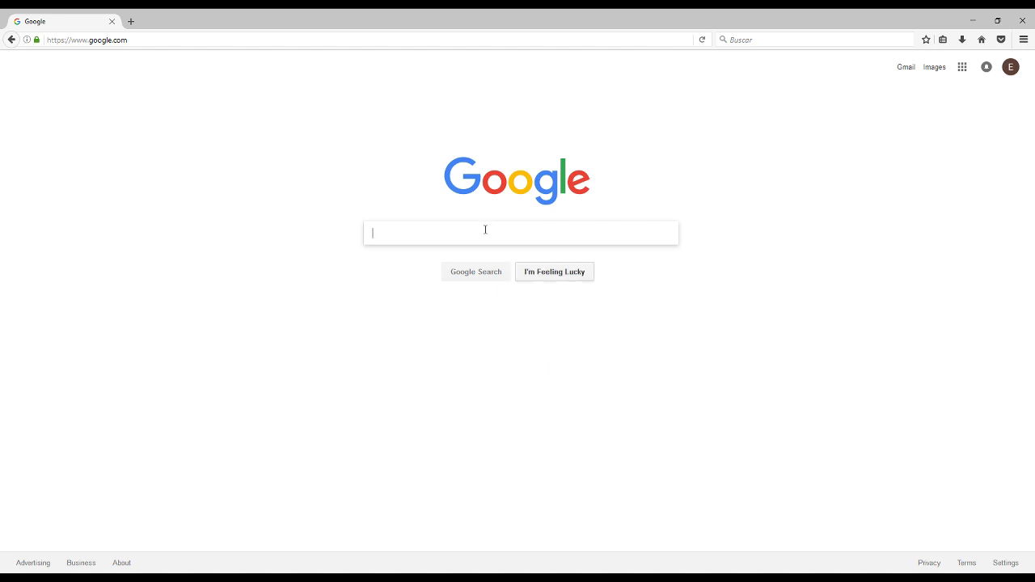
# - Re-run the 'sadp' Google search and open the 'Downloads - Hikvision USA' result
pyautogui.click(396, 236)
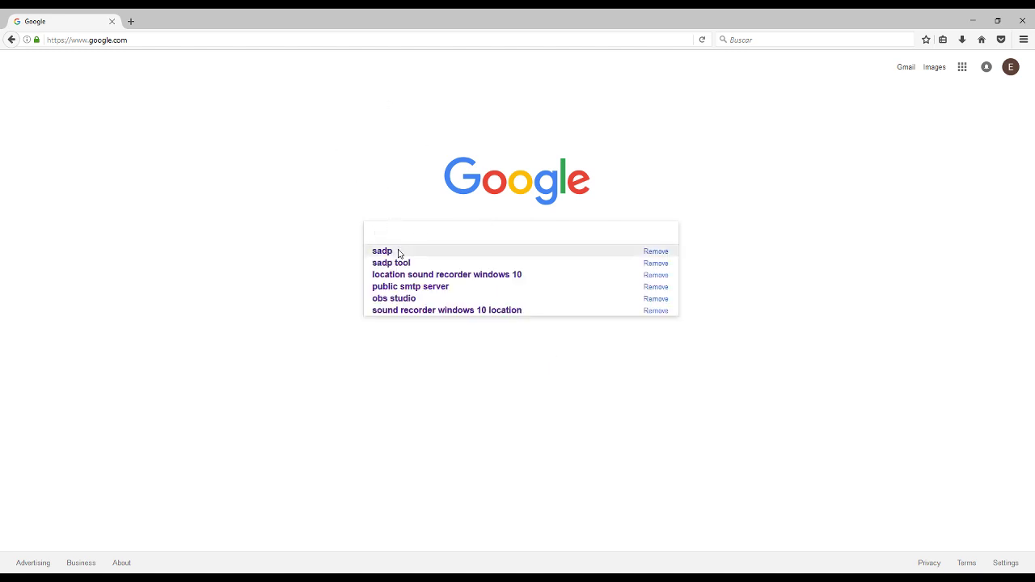
pyautogui.click(398, 252)
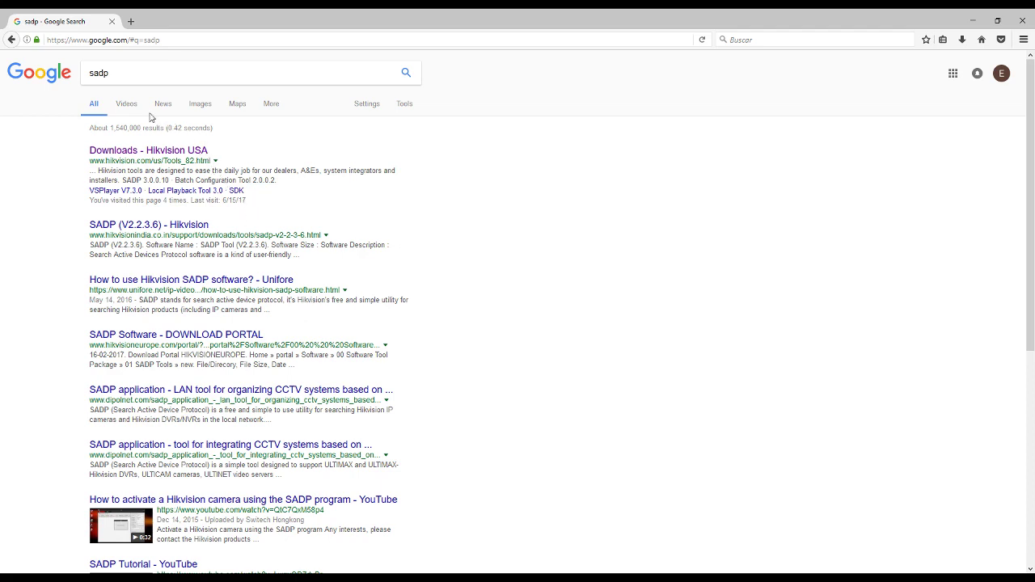
pyautogui.click(148, 153)
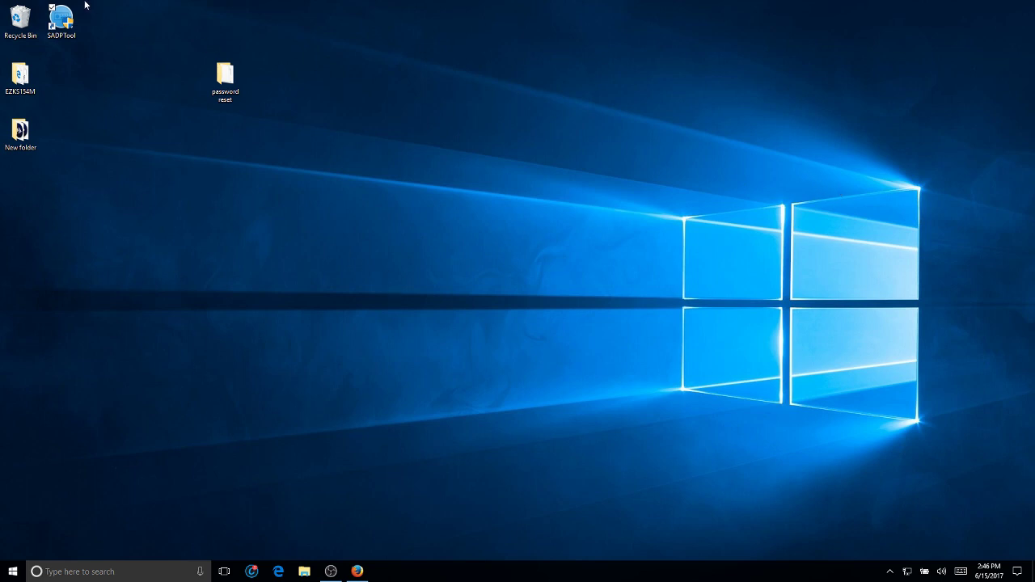
# - Launch SADP, select device 003 (WU2204), and start Forgot Password to export its key request
pyautogui.doubleClick(61, 20)
pyautogui.click(164, 204)
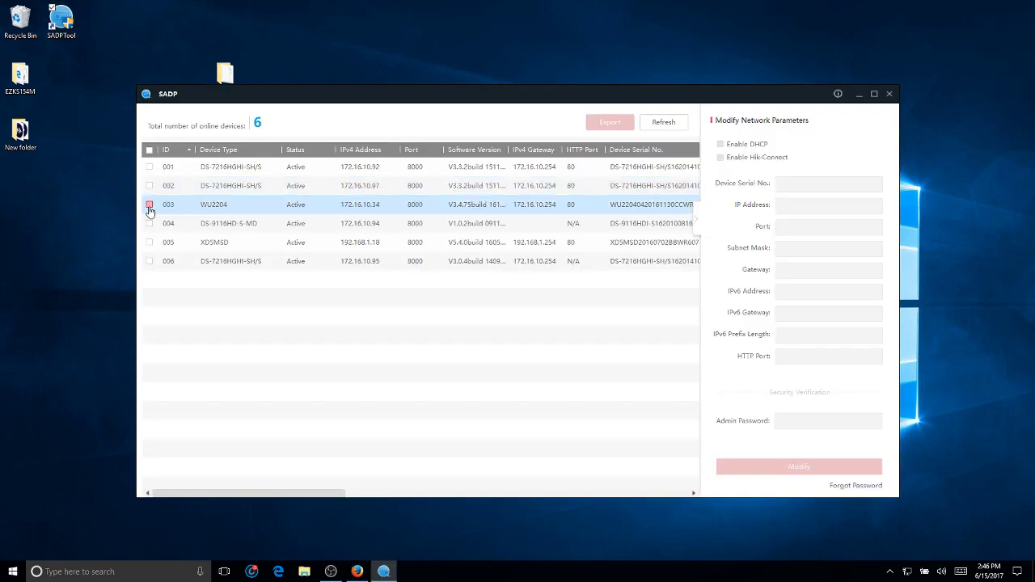
pyautogui.click(149, 206)
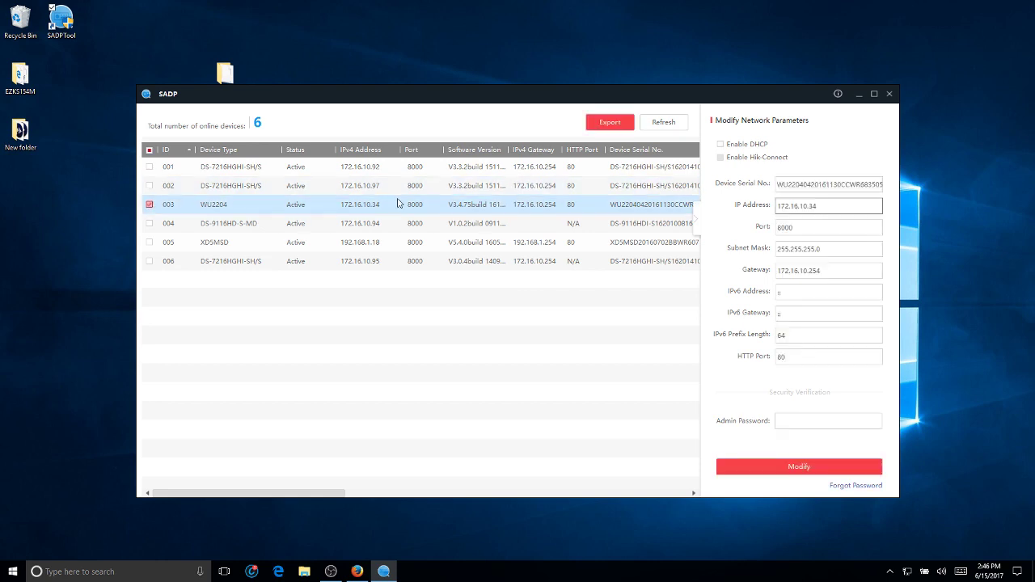
pyautogui.click(839, 487)
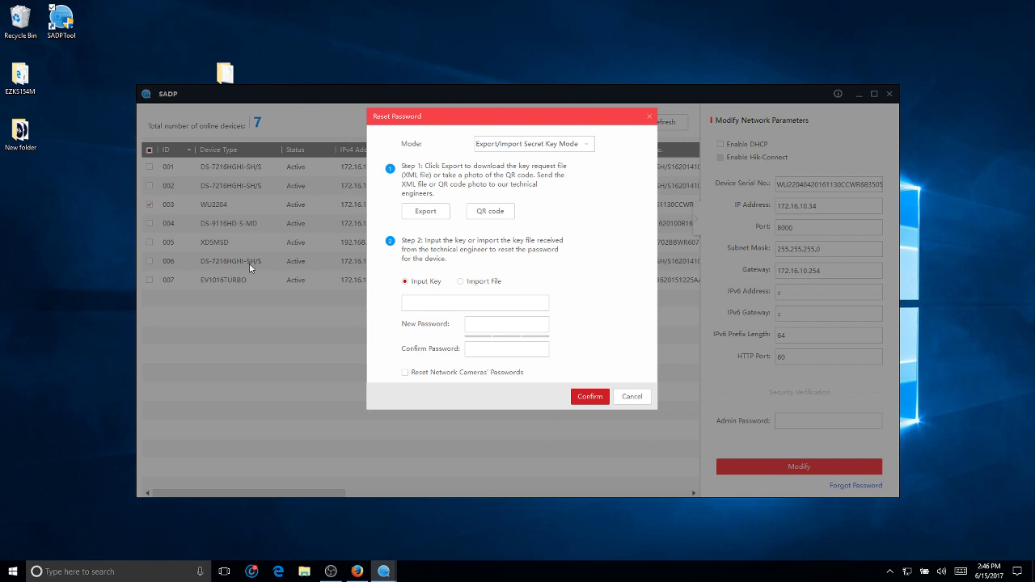
pyautogui.click(426, 214)
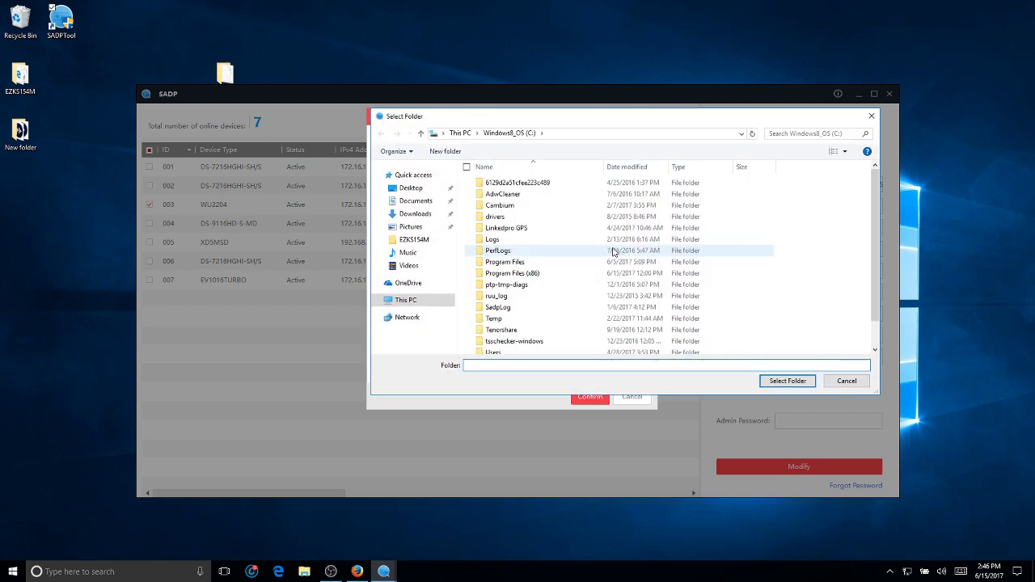
# - Save the WU2204 key request file into the desktop 'password reset' folder
pyautogui.click(418, 193)
pyautogui.click(505, 207)
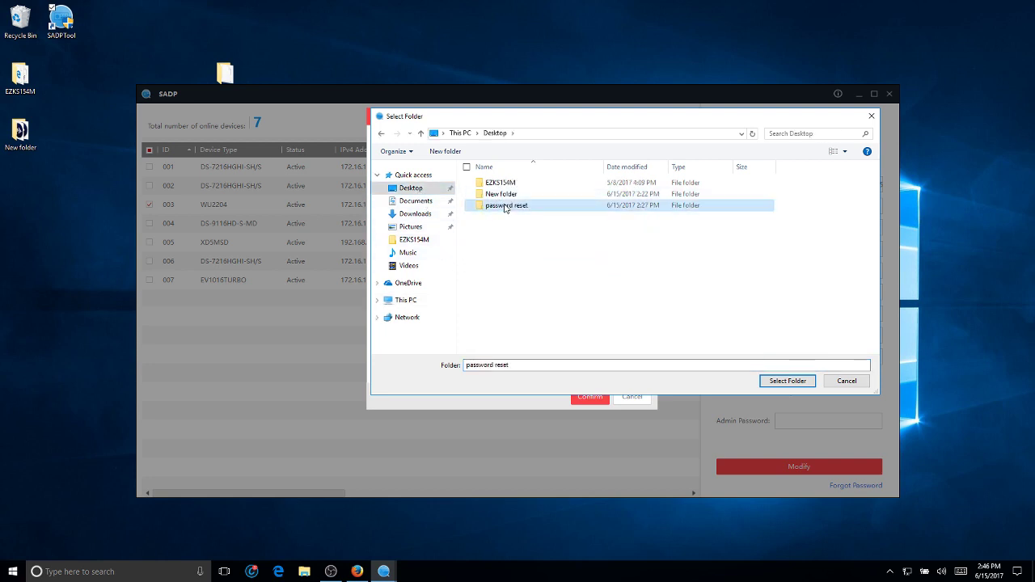
pyautogui.click(788, 382)
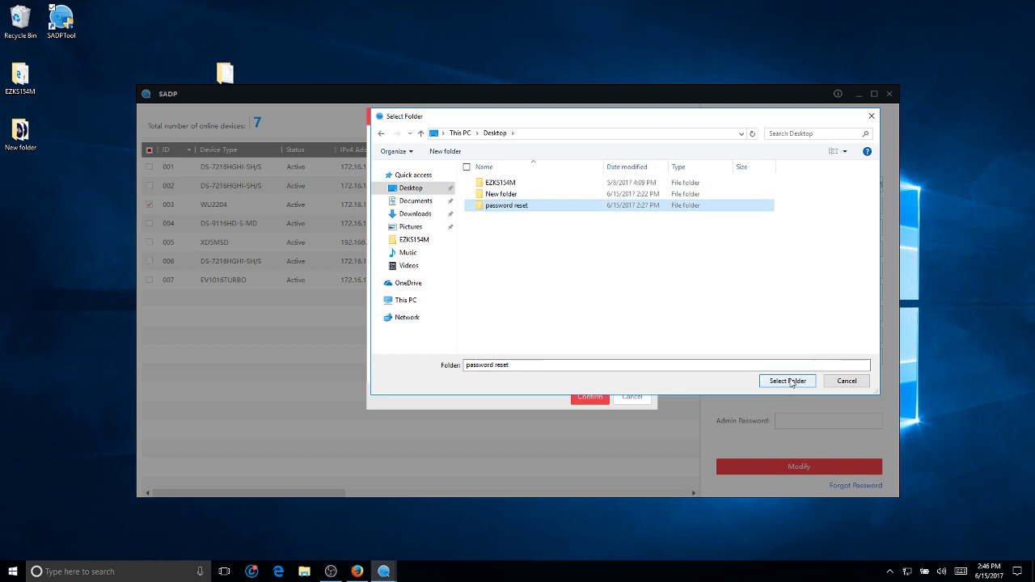
pyautogui.moveTo(331, 572)
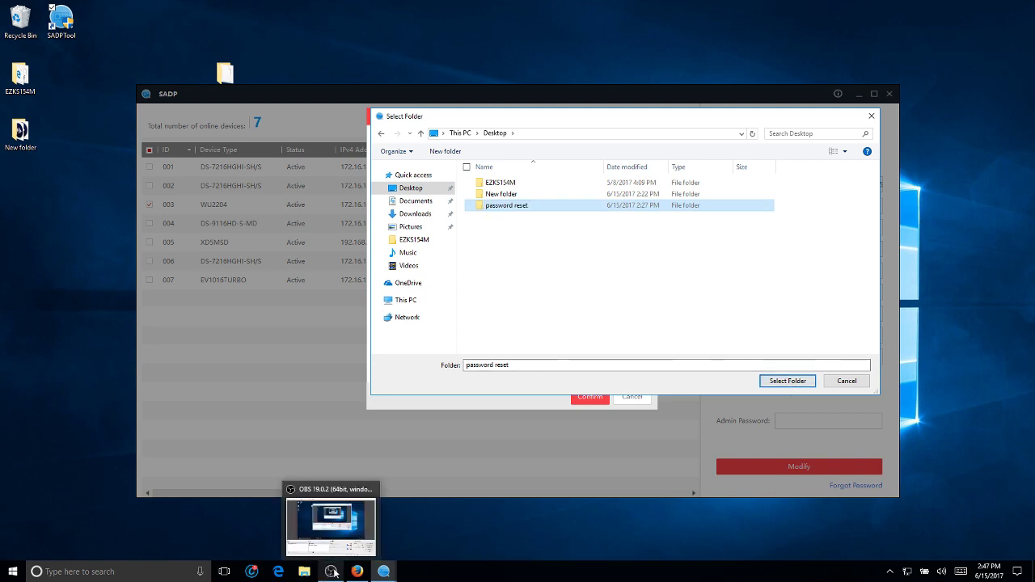
pyautogui.click(776, 381)
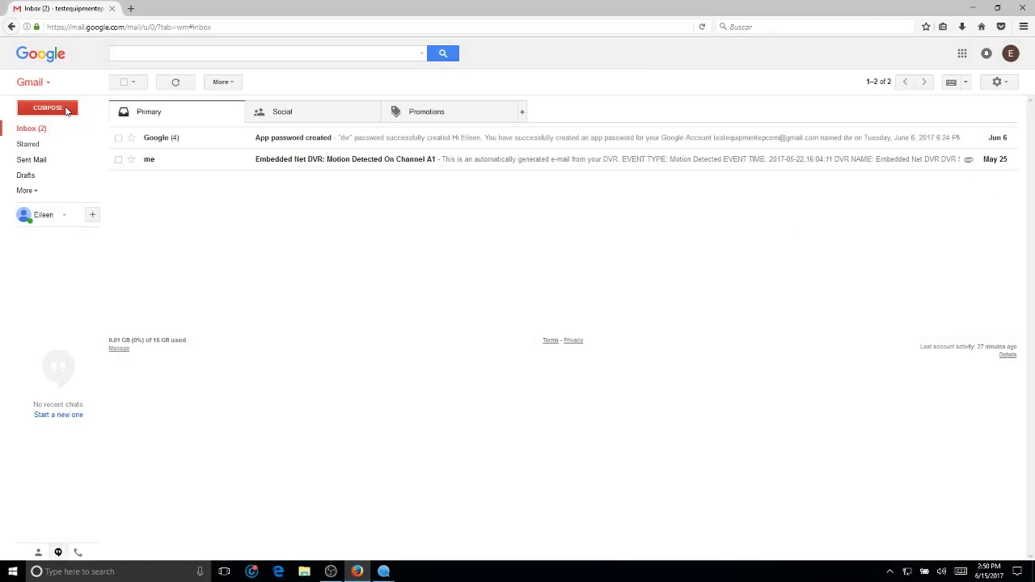
# - Compose a new Gmail message with the key XML file from 'password reset' attached
pyautogui.click(67, 110)
pyautogui.click(774, 550)
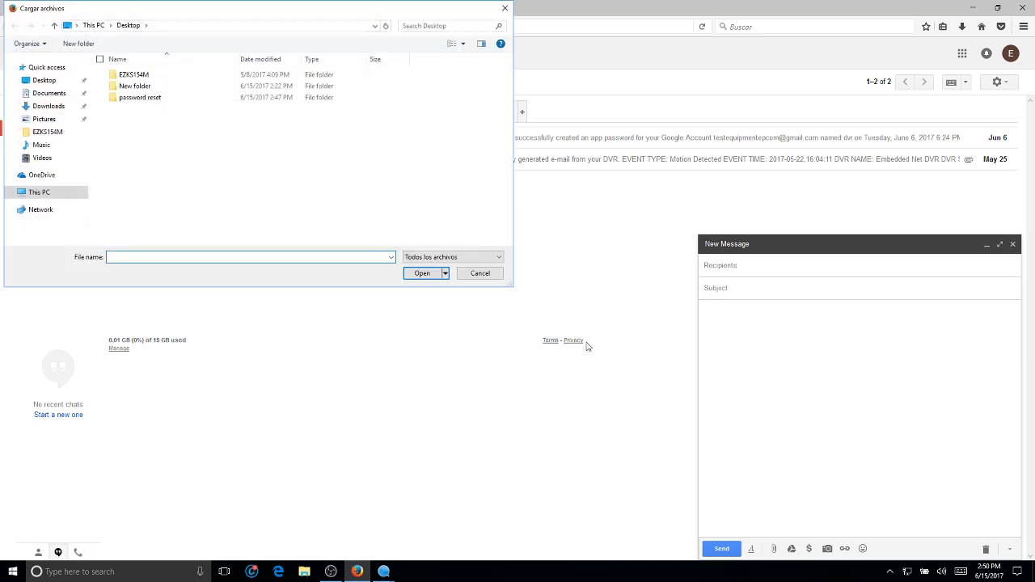
pyautogui.doubleClick(139, 98)
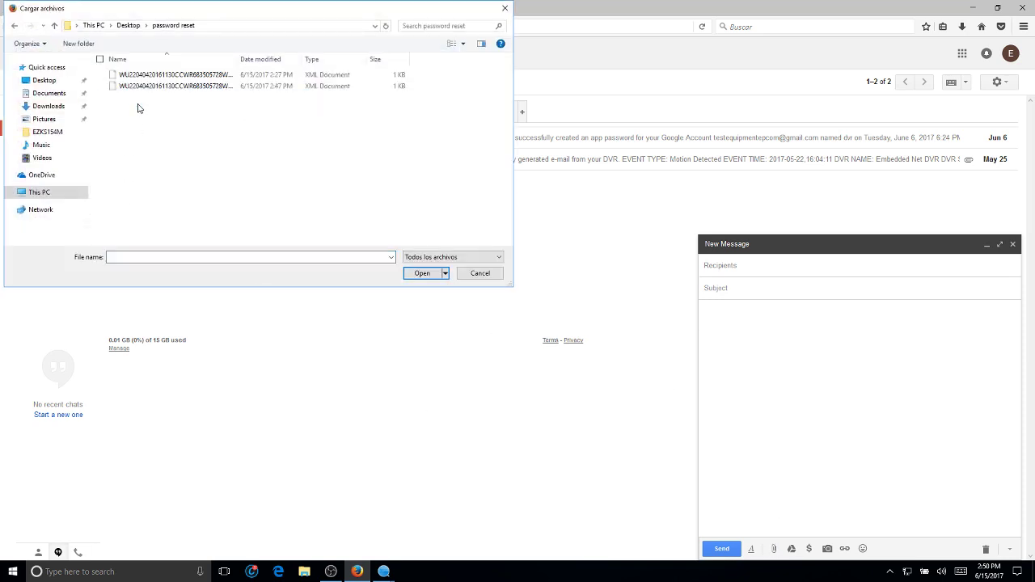
pyautogui.click(173, 75)
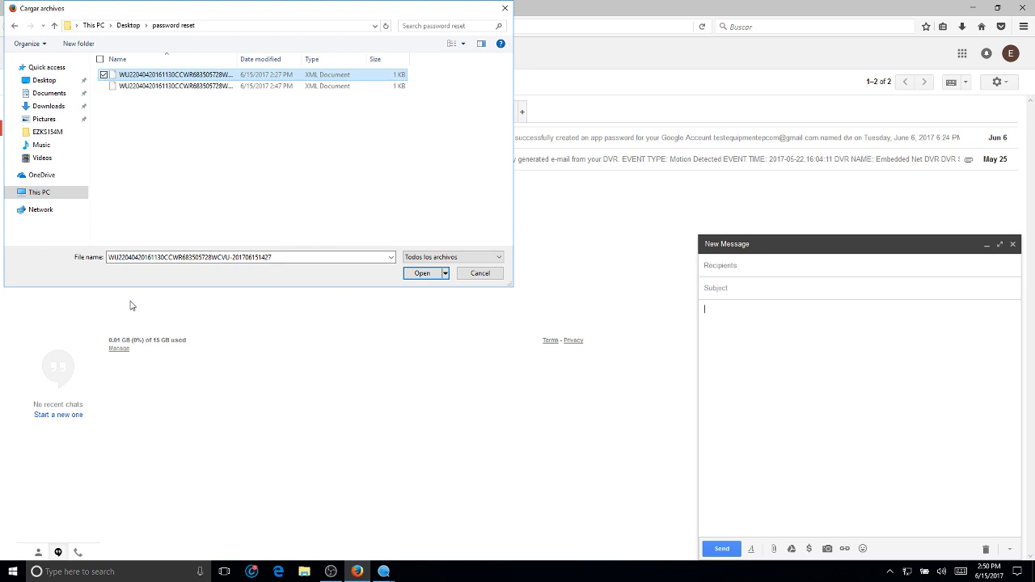
pyautogui.click(421, 274)
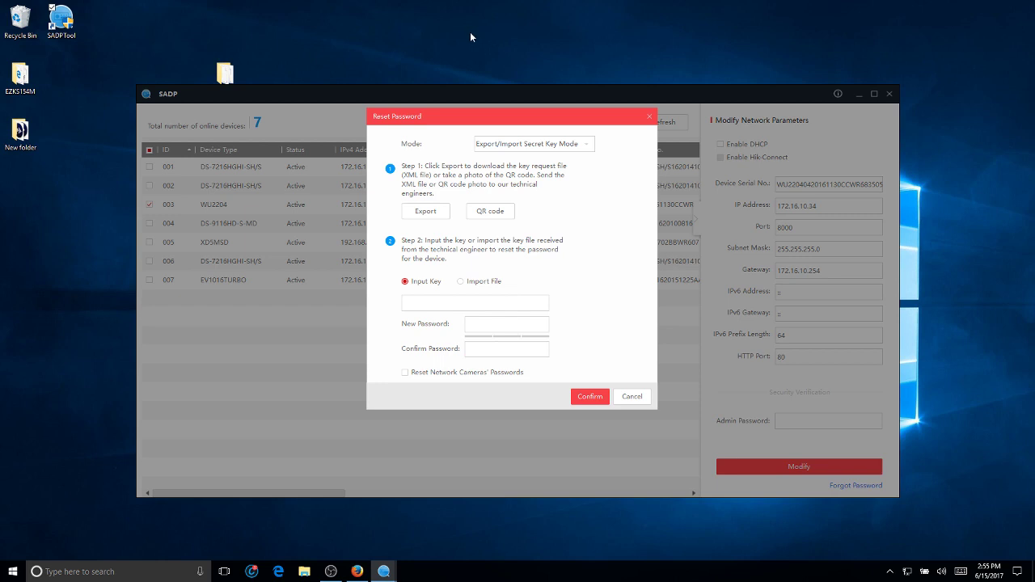
# - Switch the reset to Import File and load the key XML file from 'password reset'
pyautogui.click(460, 283)
pyautogui.click(542, 302)
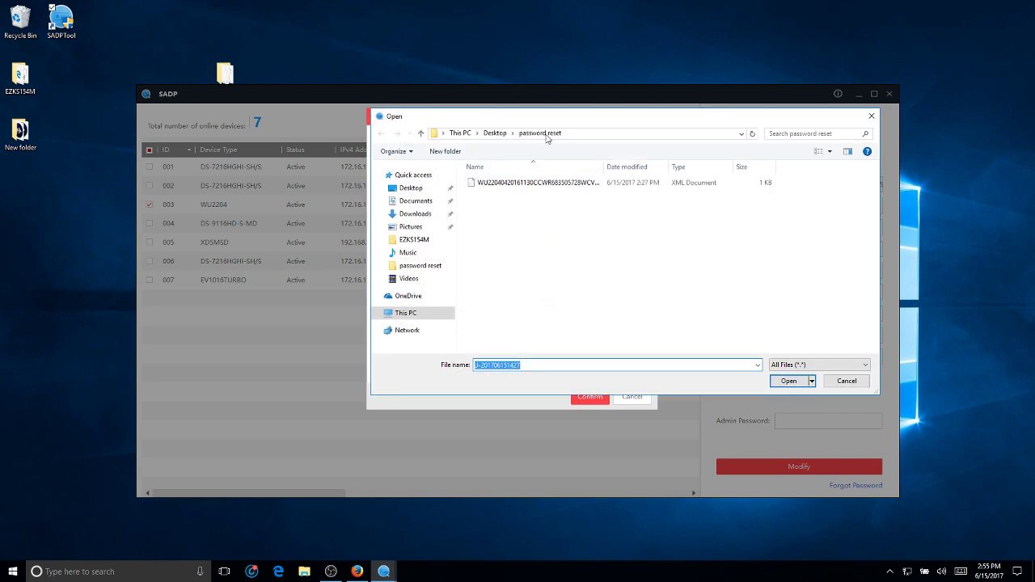
pyautogui.click(513, 185)
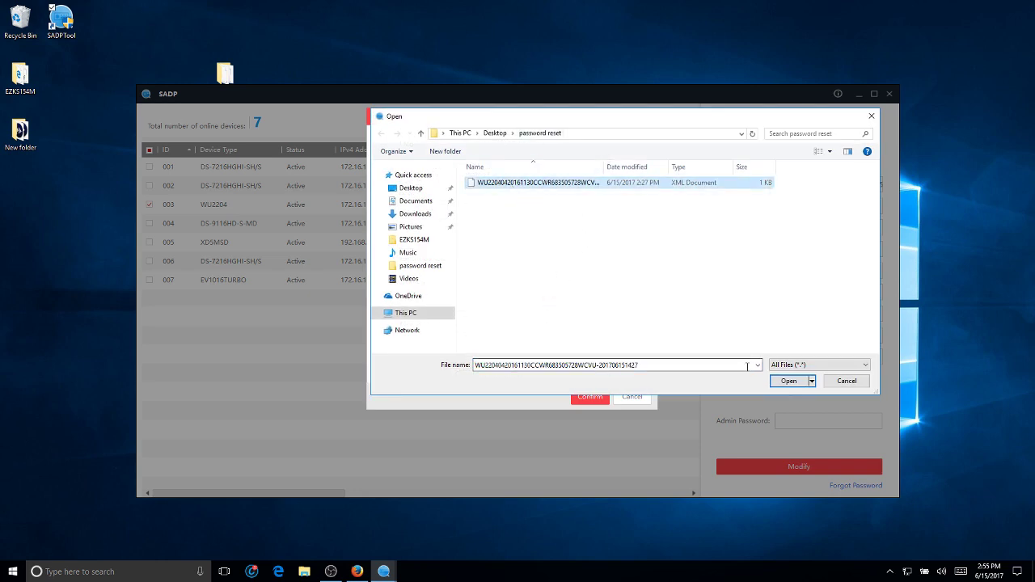
pyautogui.click(788, 381)
pyautogui.click(519, 325)
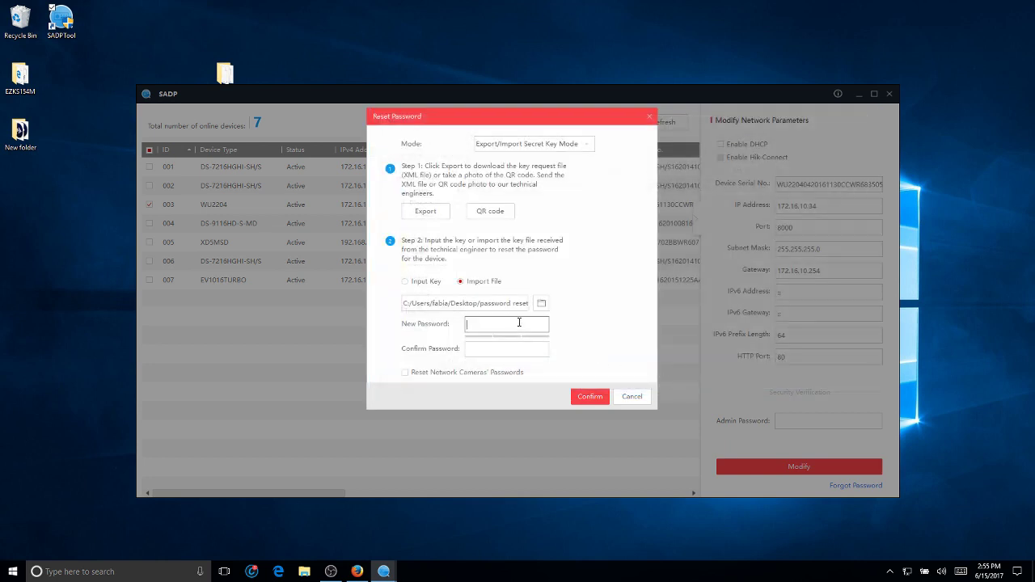
# - Enter the WU2204 device's new password and type it again in Confirm Password
pyautogui.write('****')
pyautogui.write('***')
pyautogui.click(492, 350)
pyautogui.write('***')
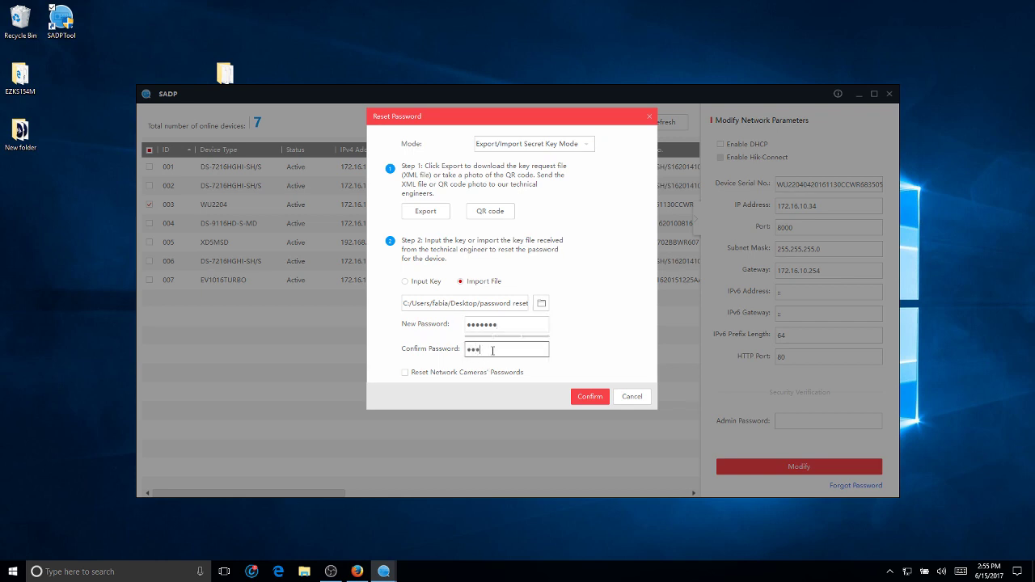
pyautogui.write('***')
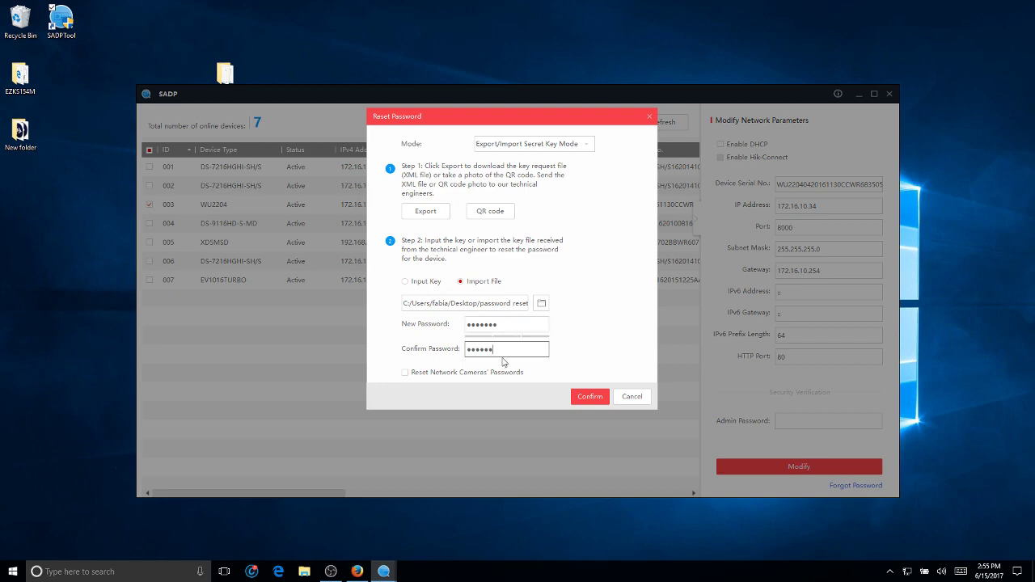